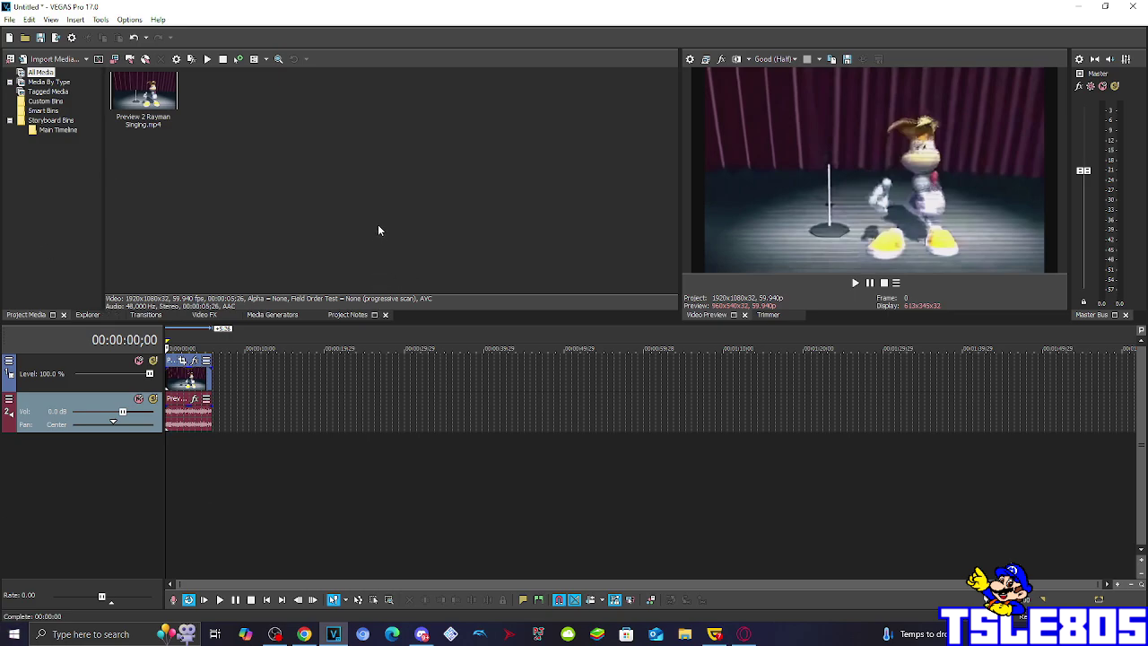
Apply Channel Blend's RGB to BGR preset to the Rayman video event, swapping reds and blues.
drag(313, 214, 296, 190)
click(198, 316)
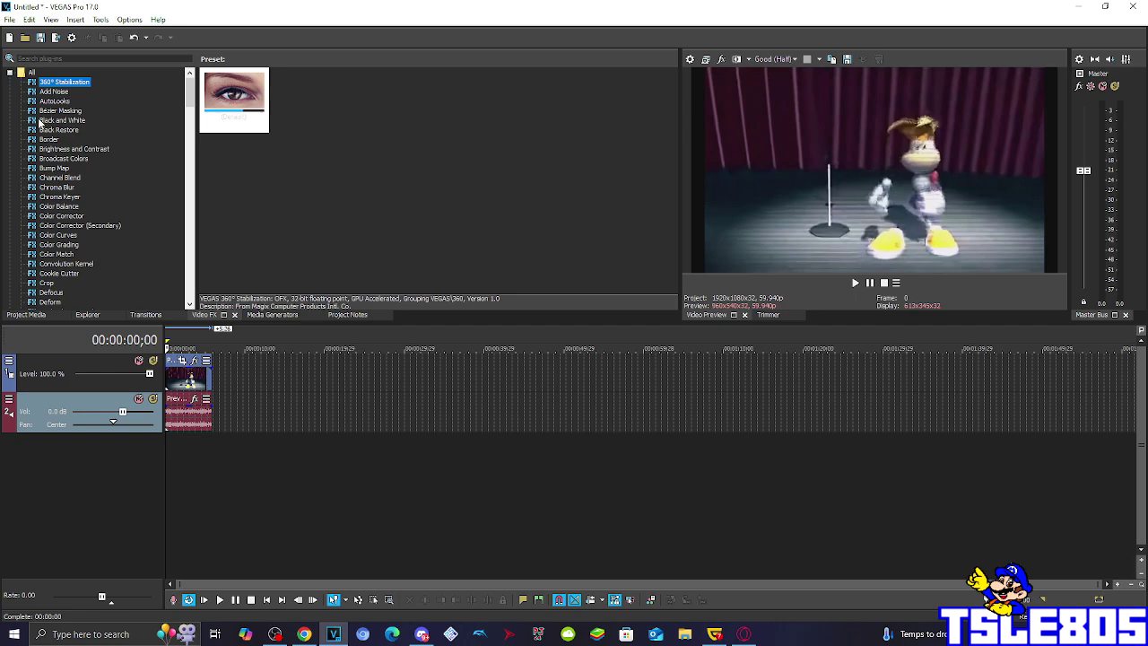
click(59, 179)
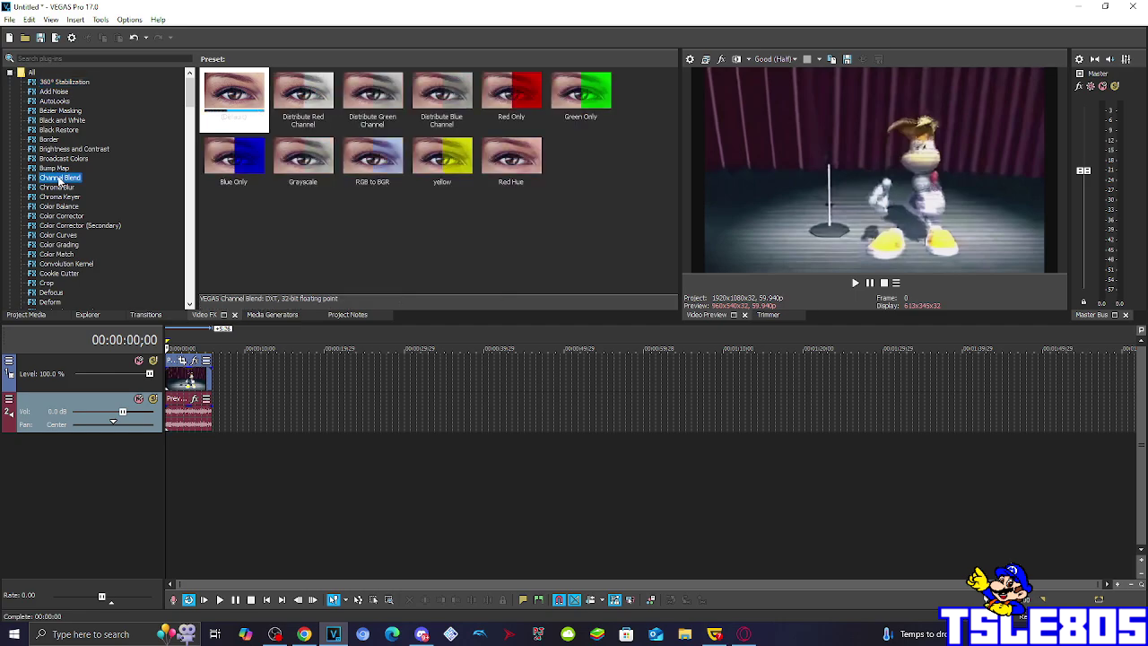
click(263, 226)
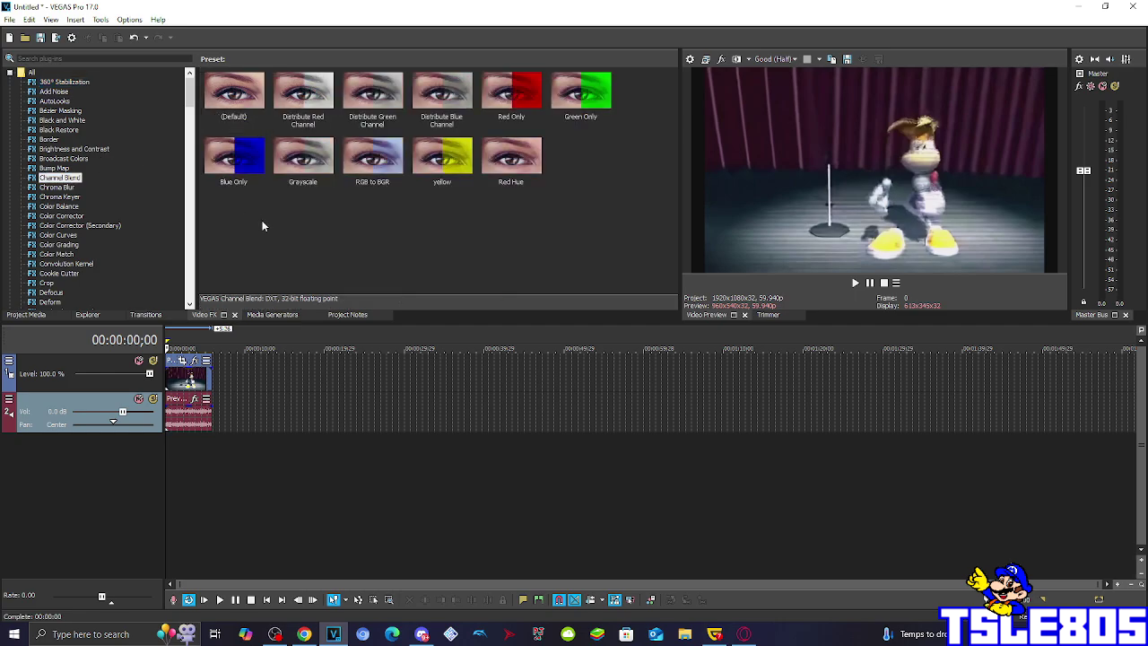
drag(68, 179, 79, 177)
click(71, 180)
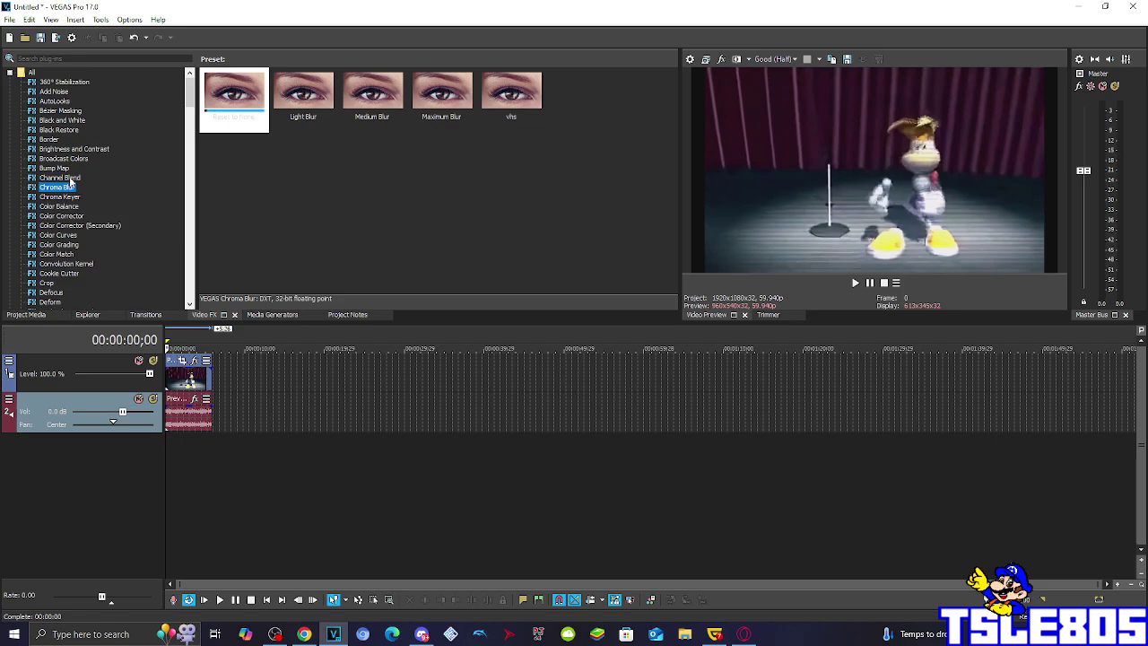
click(282, 232)
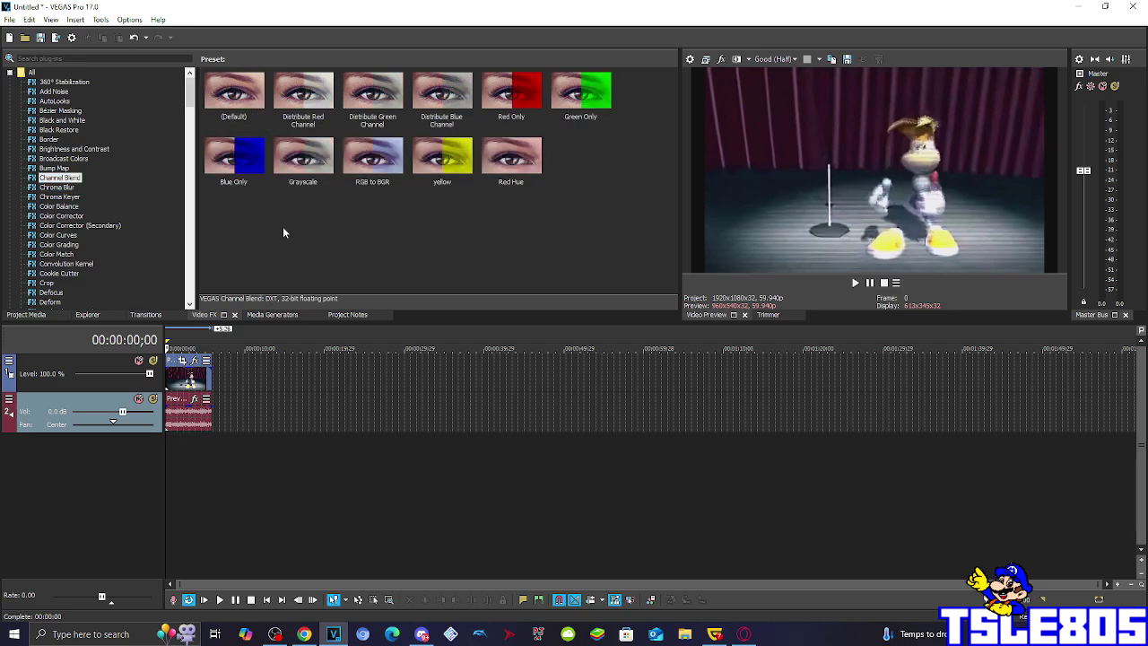
drag(366, 163, 190, 375)
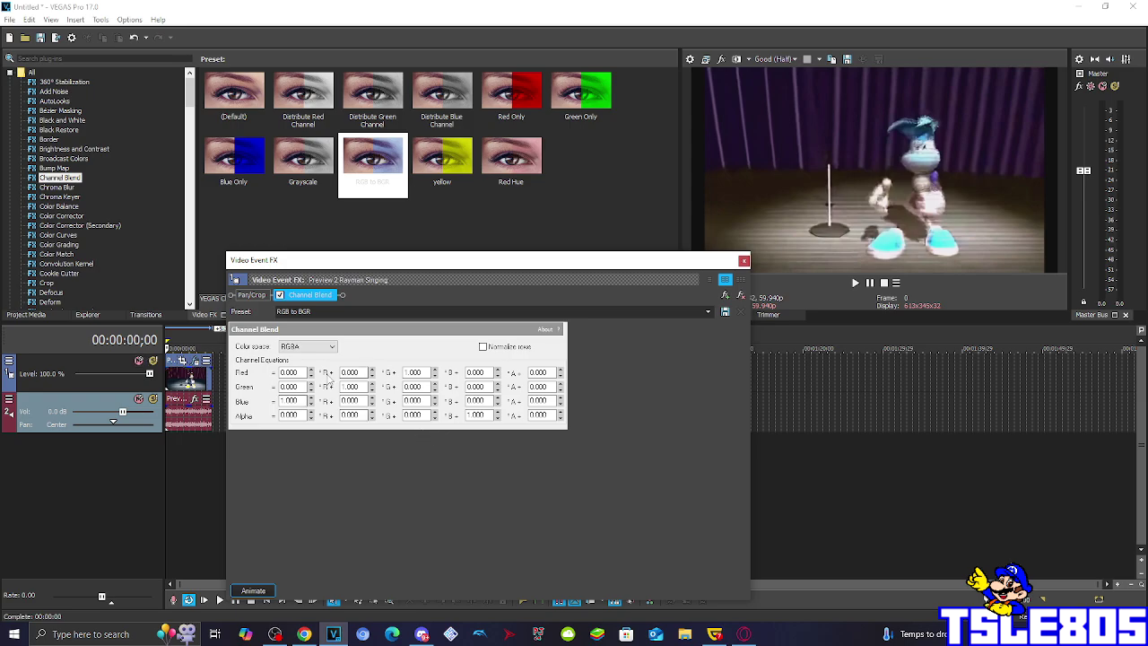
click(744, 261)
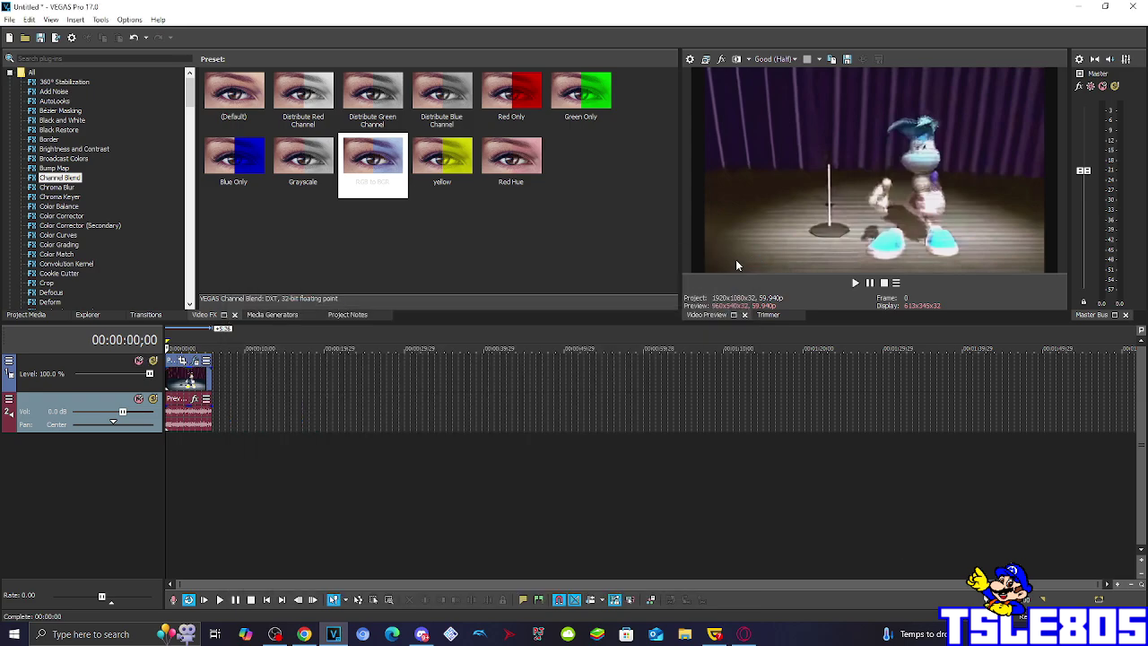
Add the VEGAS Invert (Default) preset at blend amount 1.000 to the Rayman video event.
scroll(68, 211, down, 6)
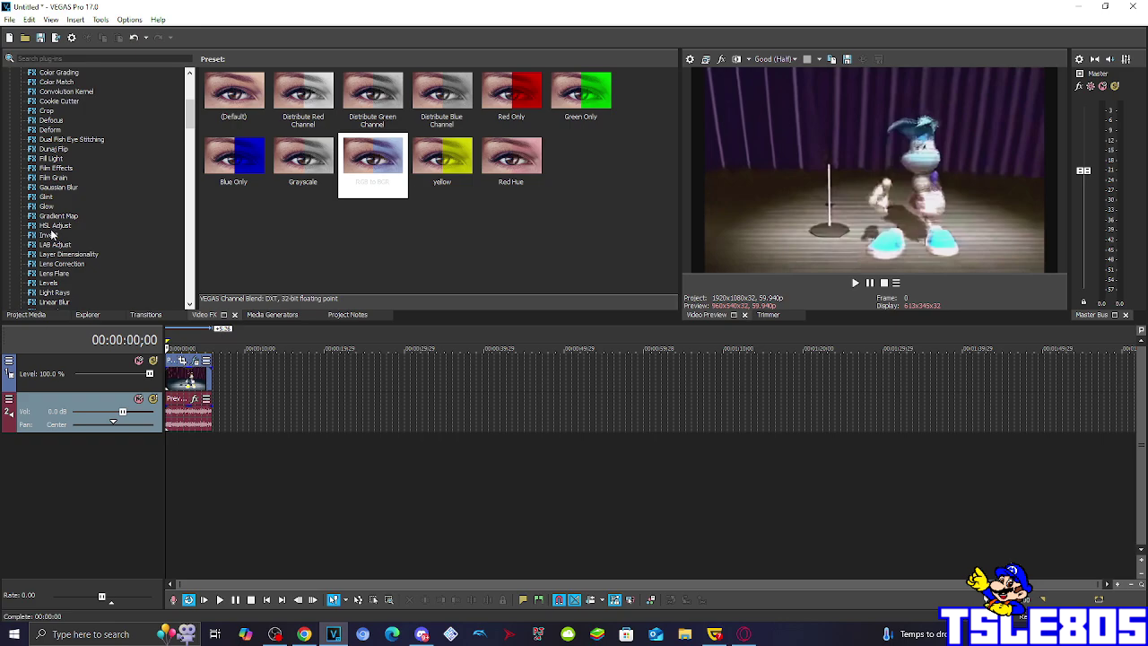
click(49, 235)
click(226, 226)
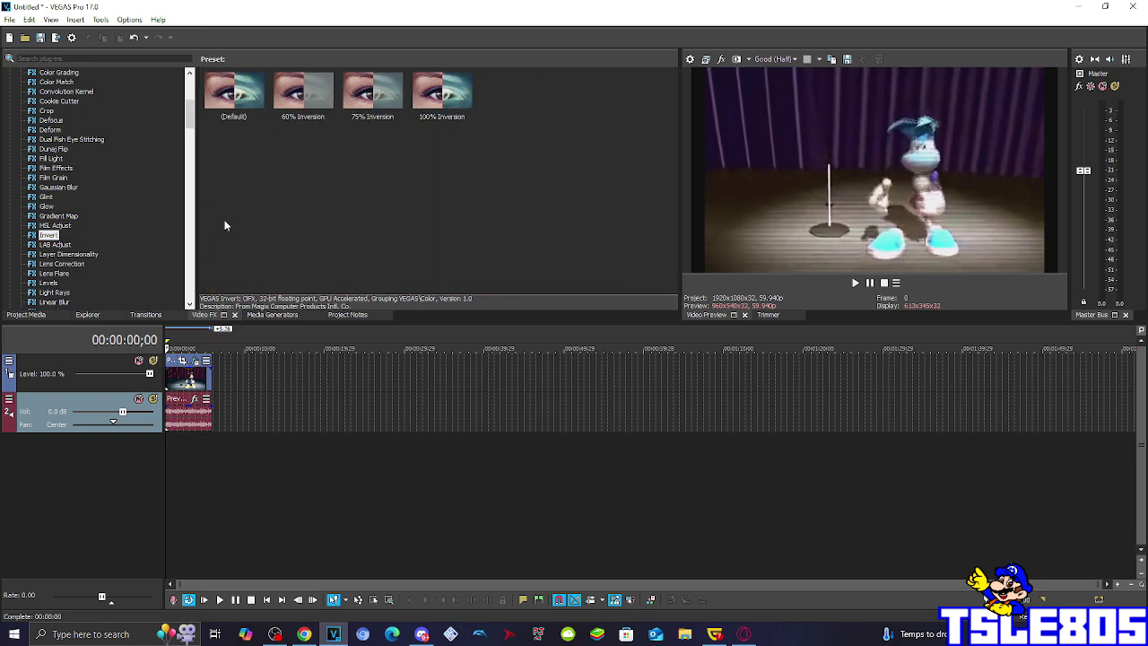
drag(231, 94, 203, 131)
click(442, 99)
drag(442, 99, 196, 374)
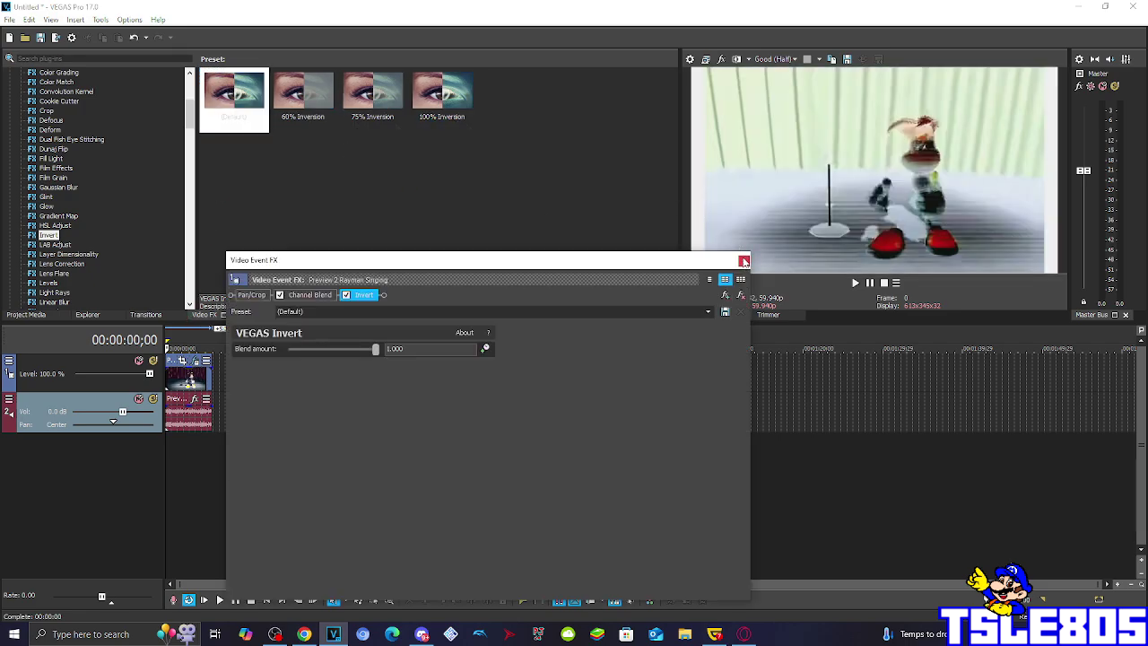
click(744, 261)
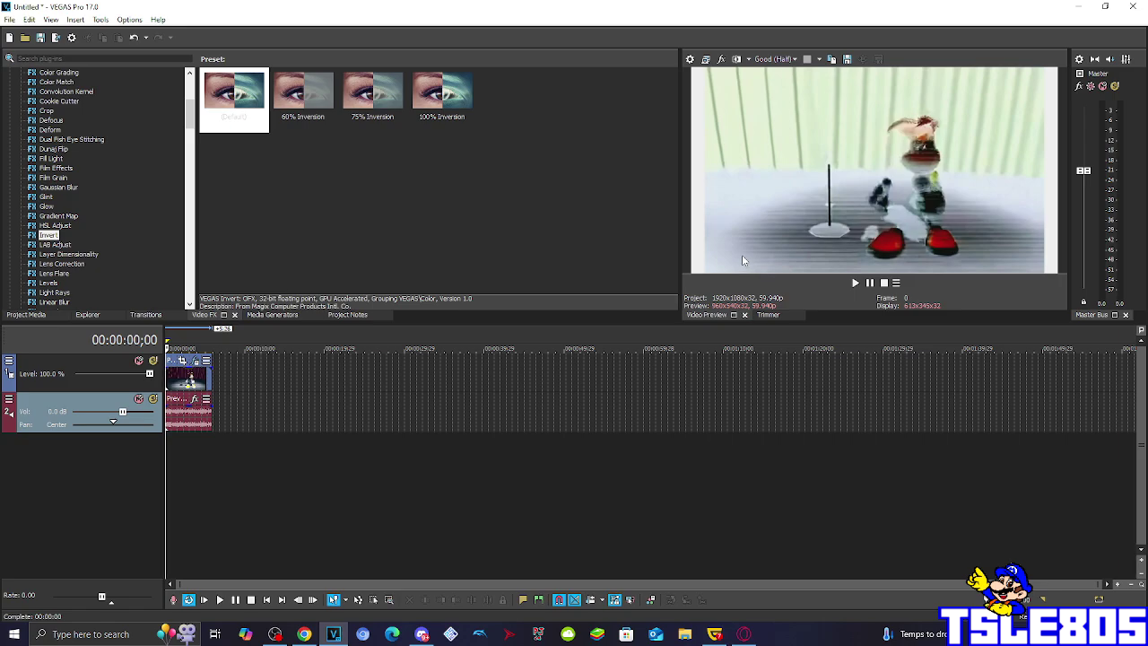
Apply HSL Adjust's Invert Color preset to the clip with Add to hue set to 0.129.
key(Up)
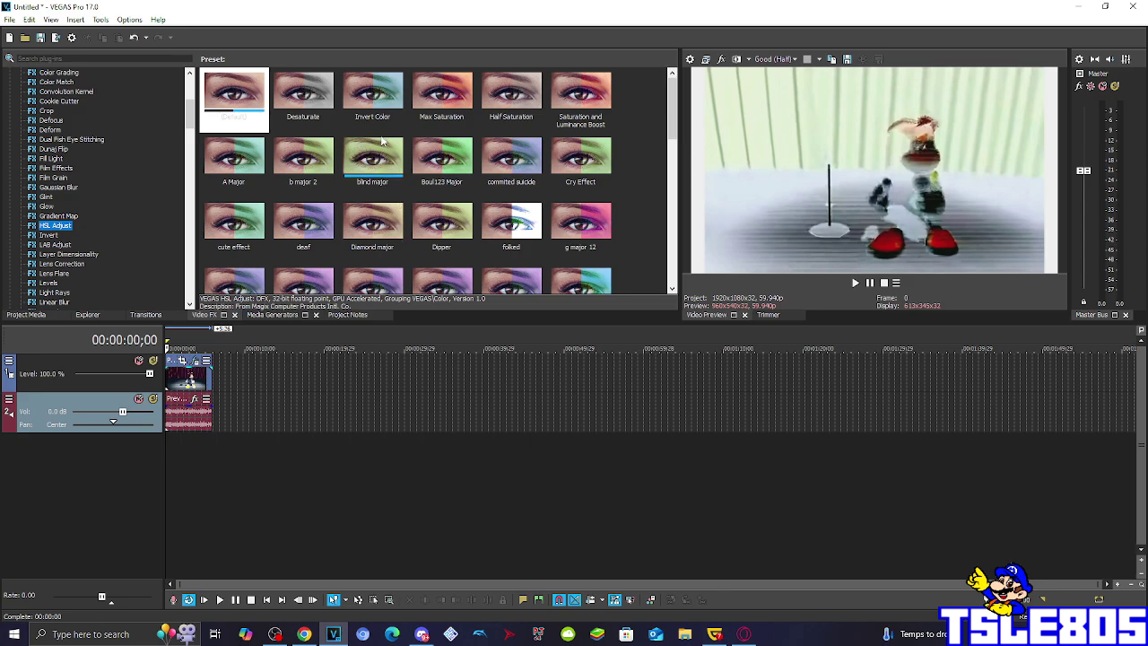
drag(372, 94, 190, 377)
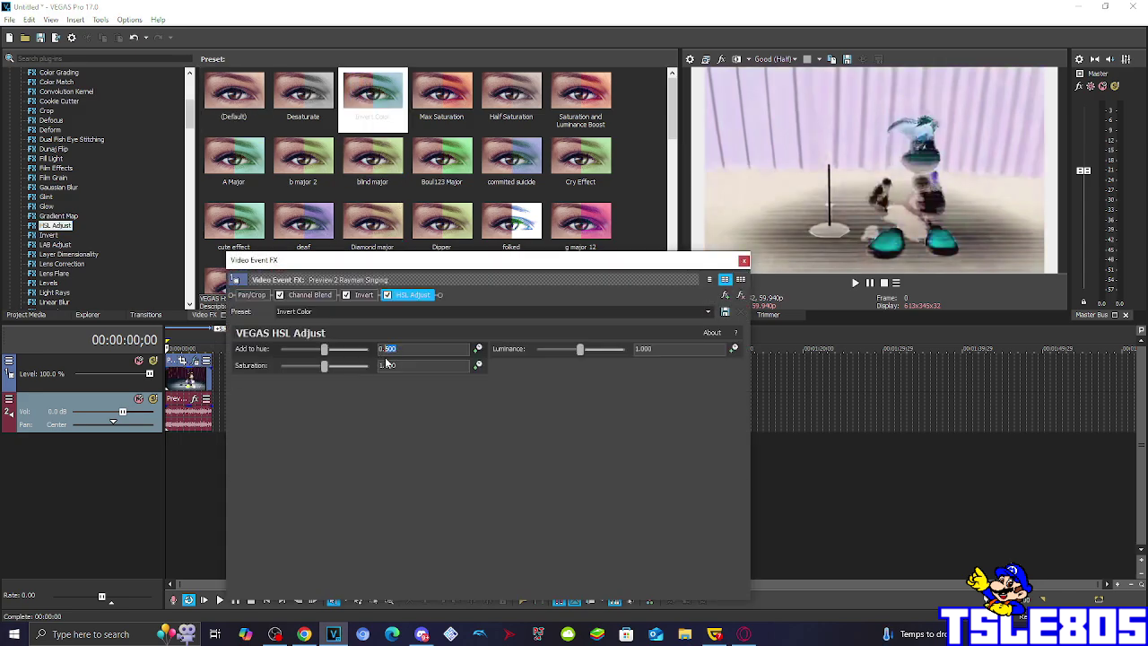
text(0.129)
click(436, 313)
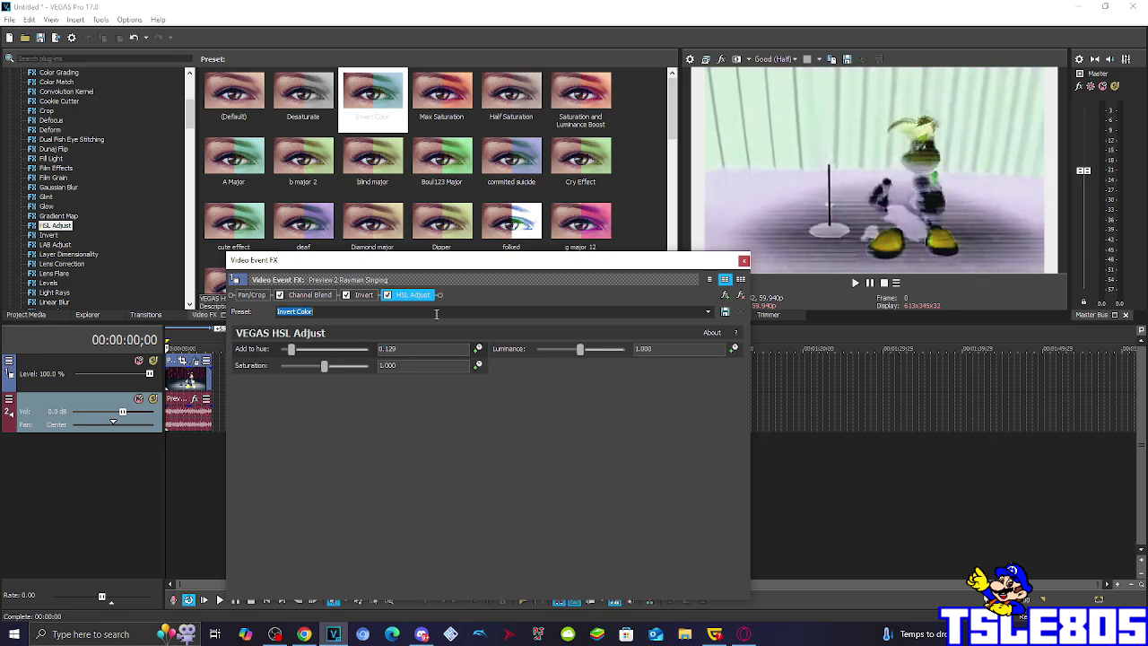
text(sleepy hue 0.129)
click(743, 260)
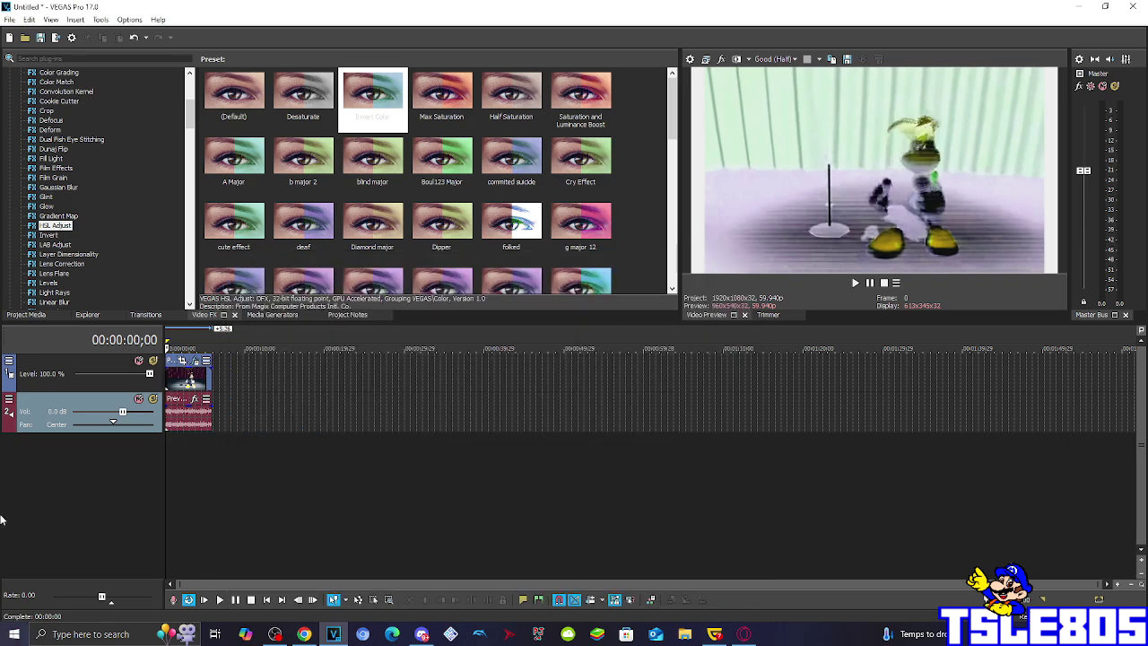
Apply the Wave effect to the Rayman clip with Horizontal waves set to 3.
scroll(103, 190, down, 10)
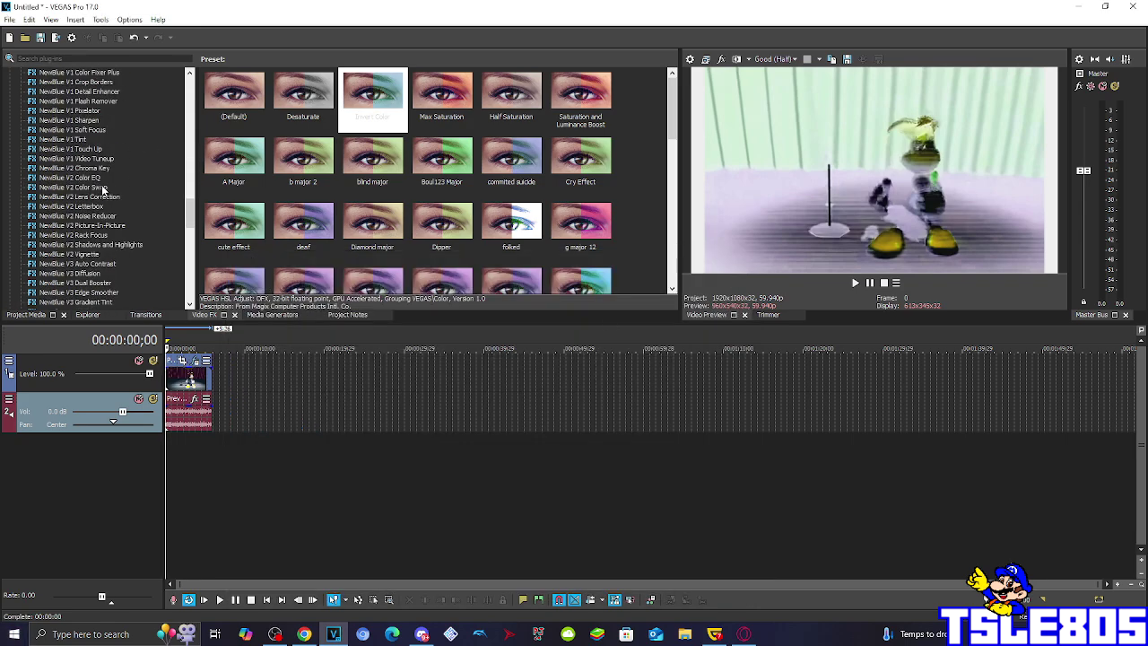
scroll(94, 199, down, 10)
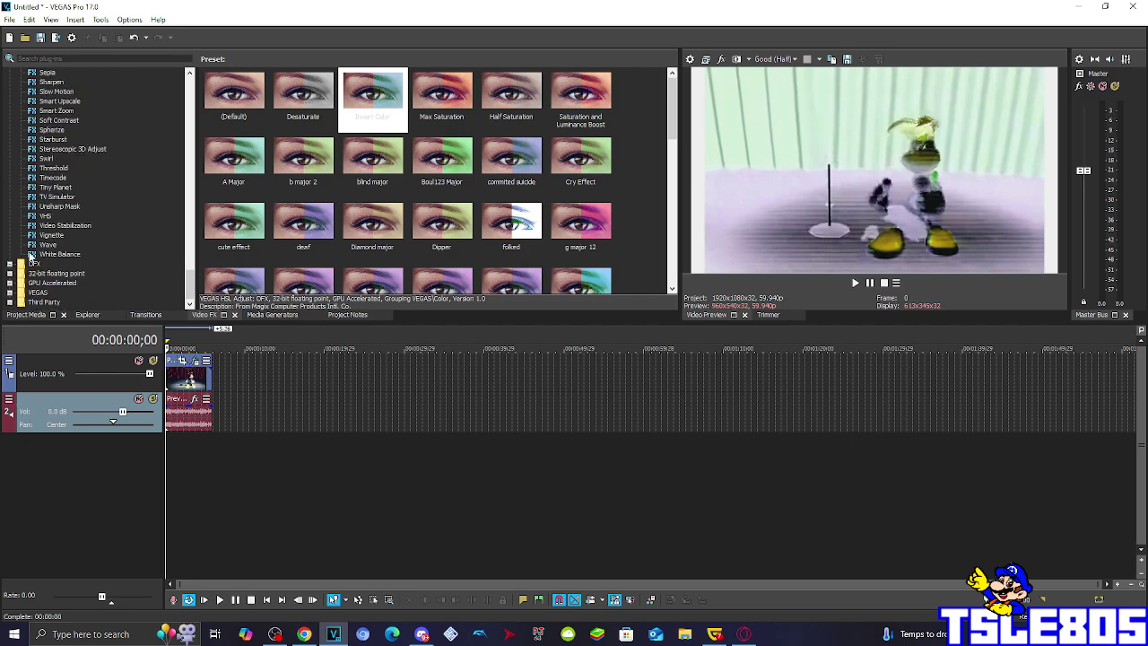
click(47, 244)
drag(233, 94, 199, 369)
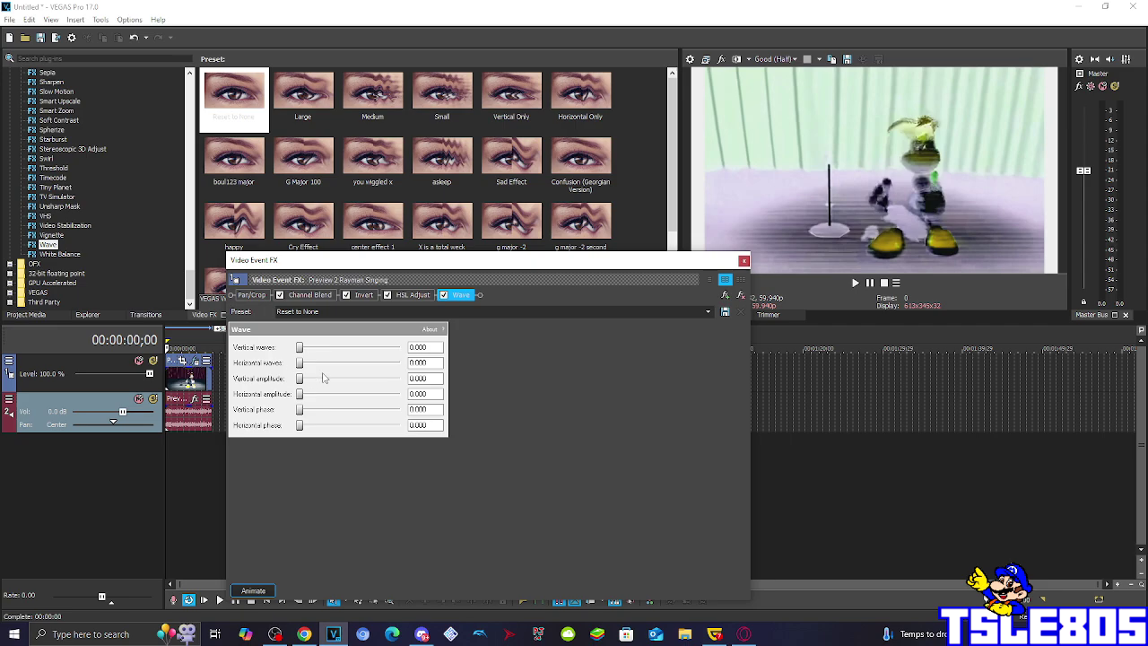
double_click(413, 363)
drag(437, 261, 643, 155)
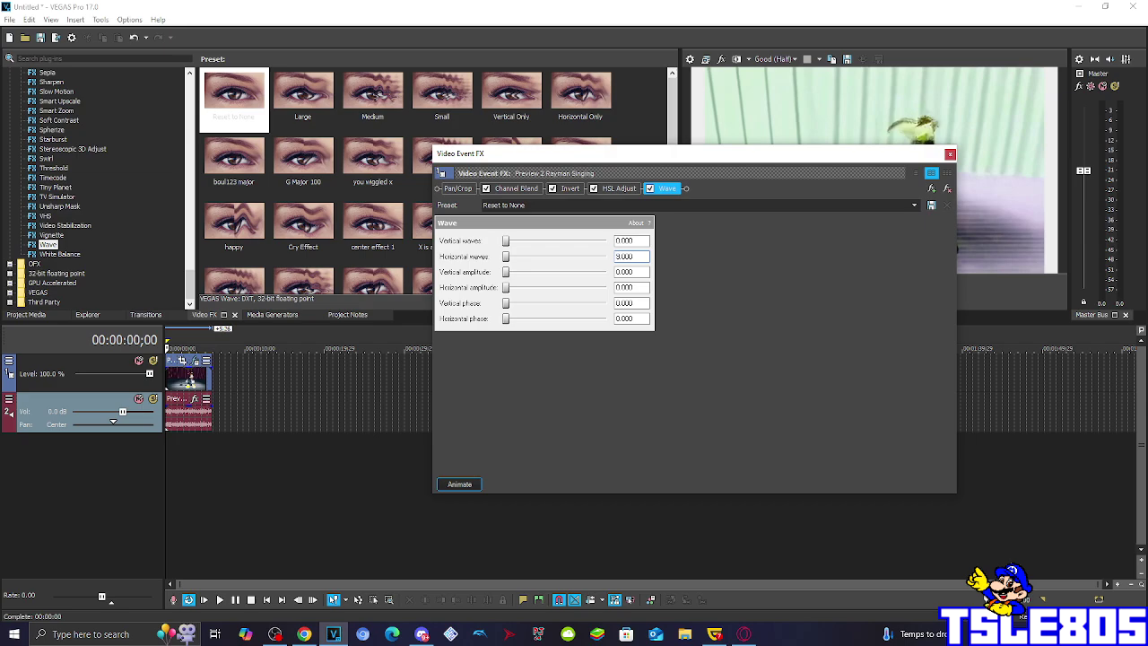
text(3)
click(643, 272)
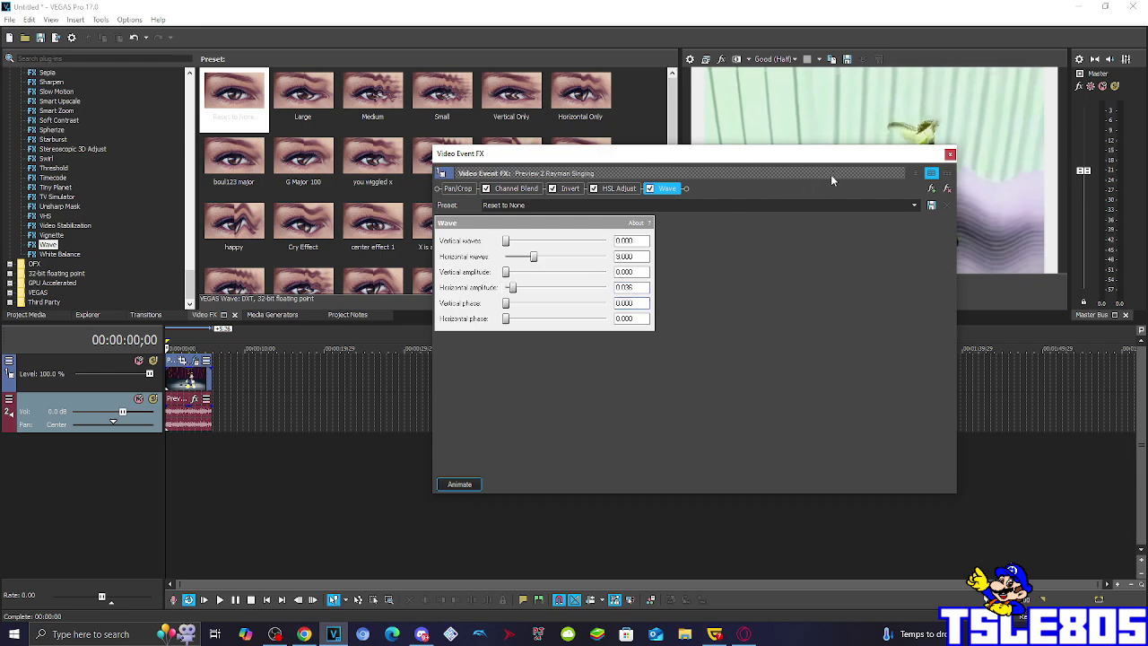
click(950, 153)
Lower the singing audio event to about -4.8 dB and set its stretch method to élastique.
click(184, 414)
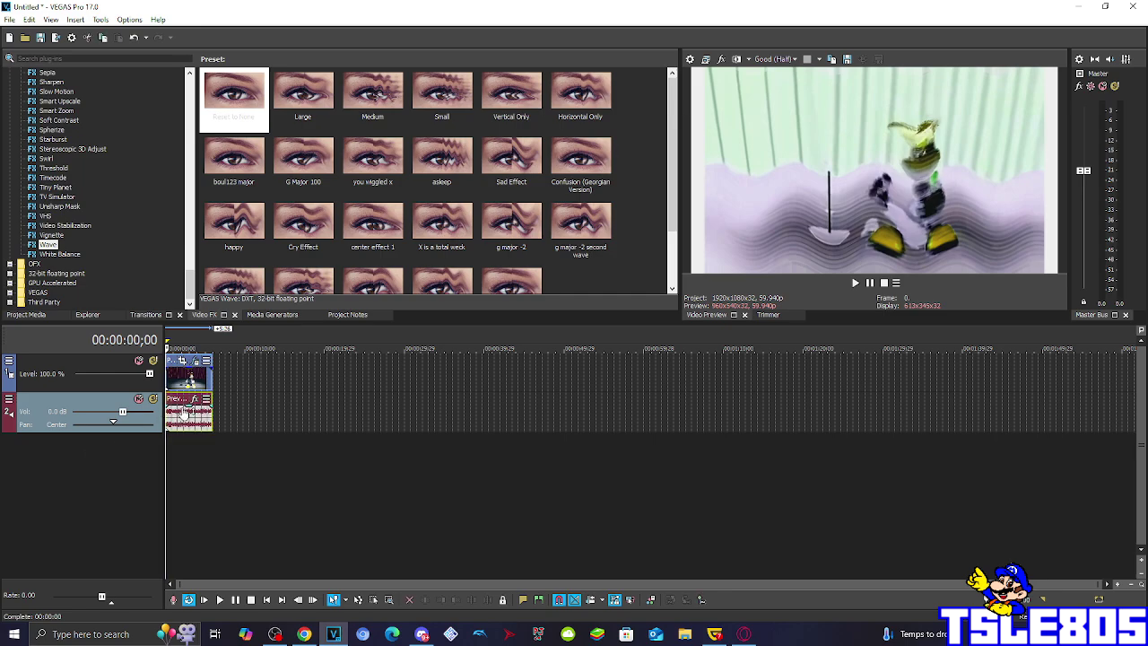
drag(186, 419, 187, 421)
right_click(188, 420)
click(318, 616)
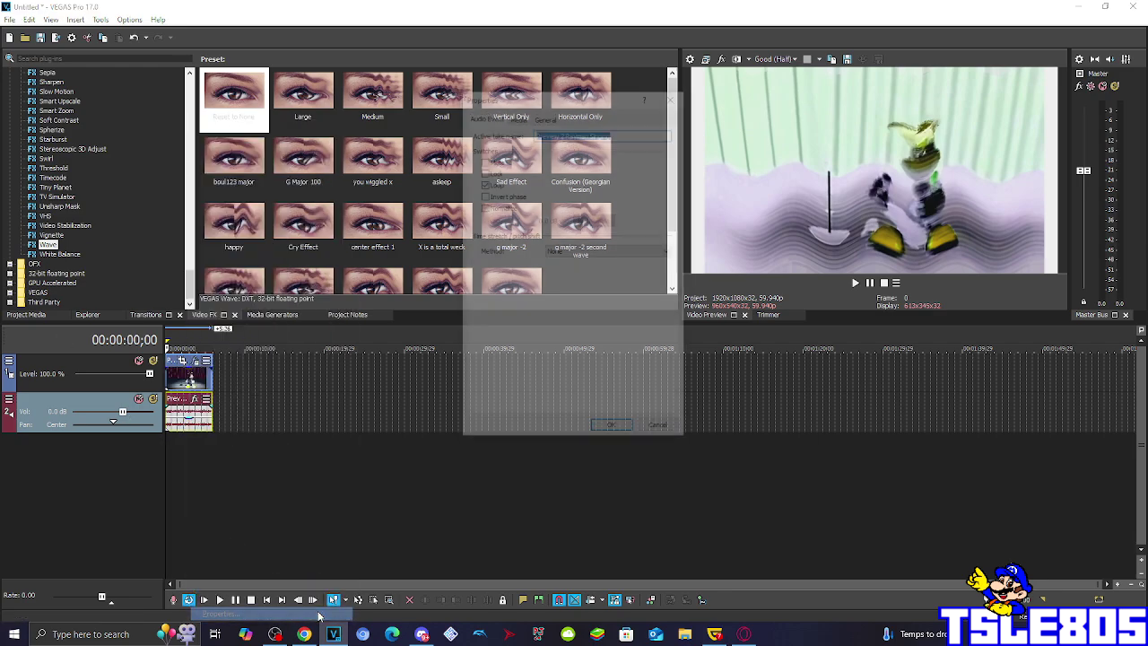
click(584, 254)
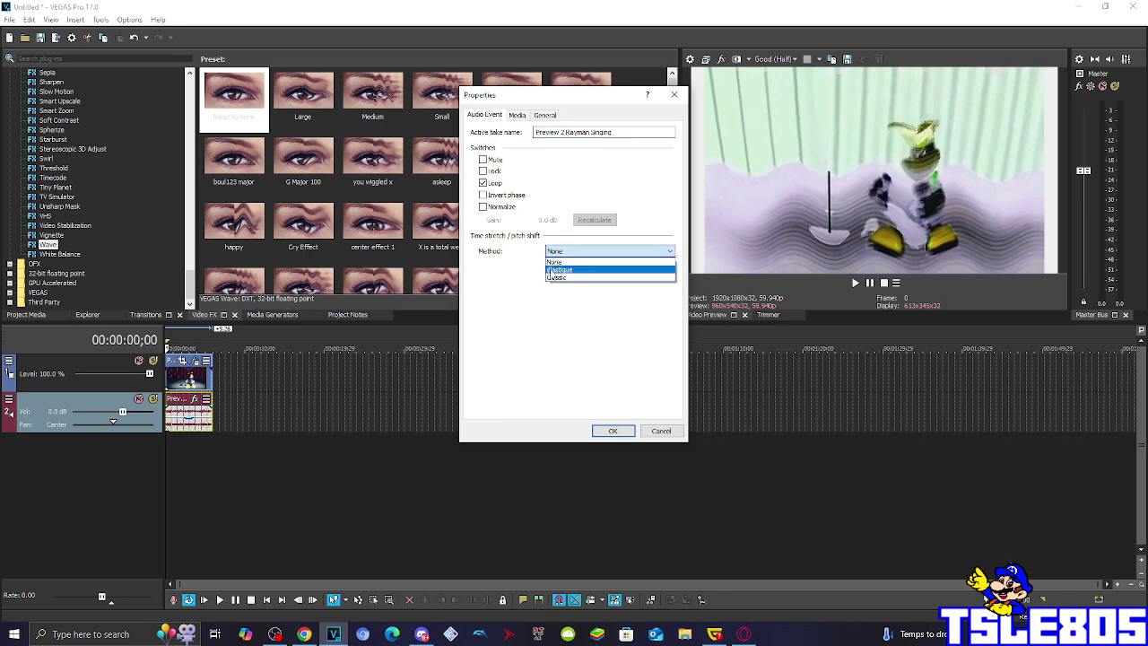
click(551, 271)
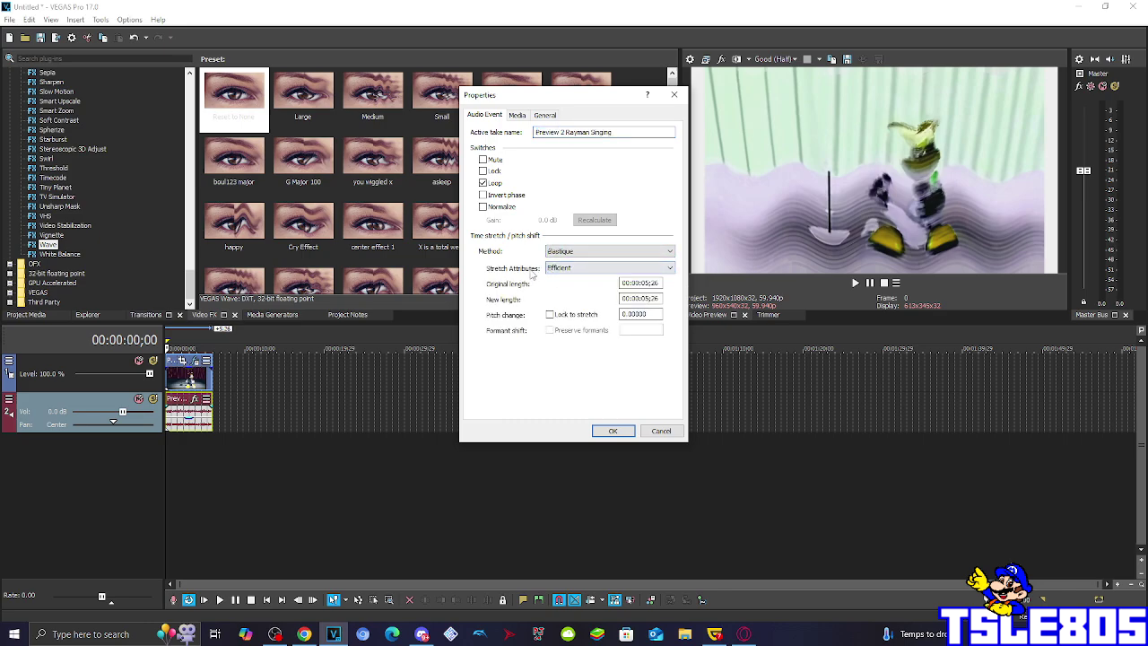
After trying Classic's A17 unpitched drums preset, settle on élastique with Pro attributes and apply.
click(550, 269)
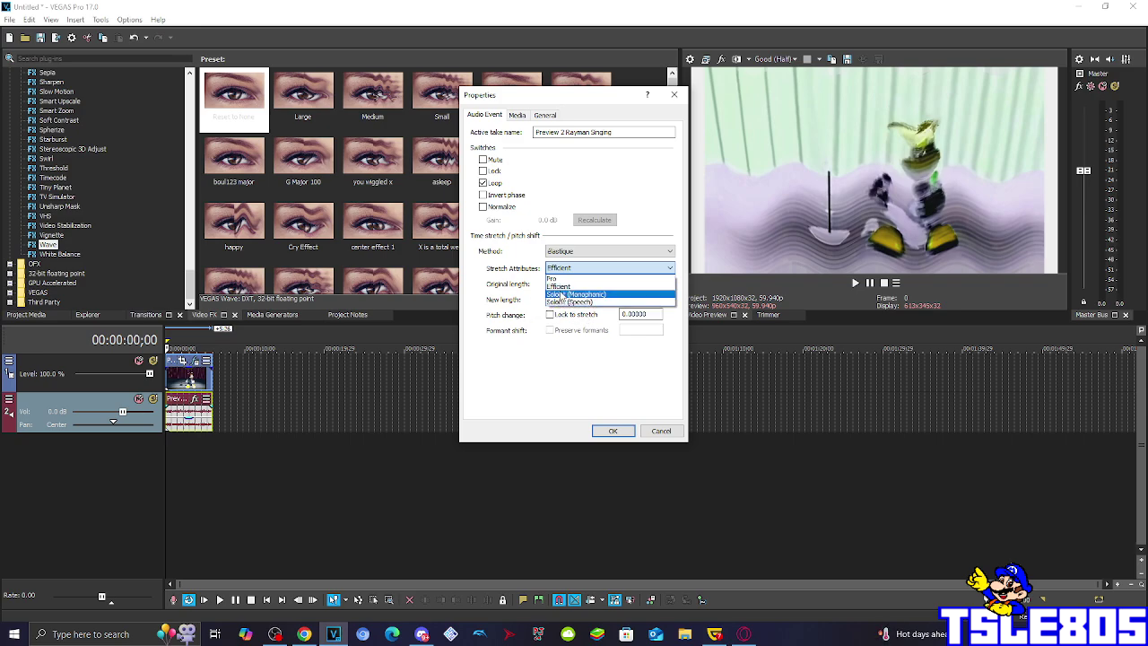
click(562, 287)
click(610, 251)
click(565, 287)
click(610, 251)
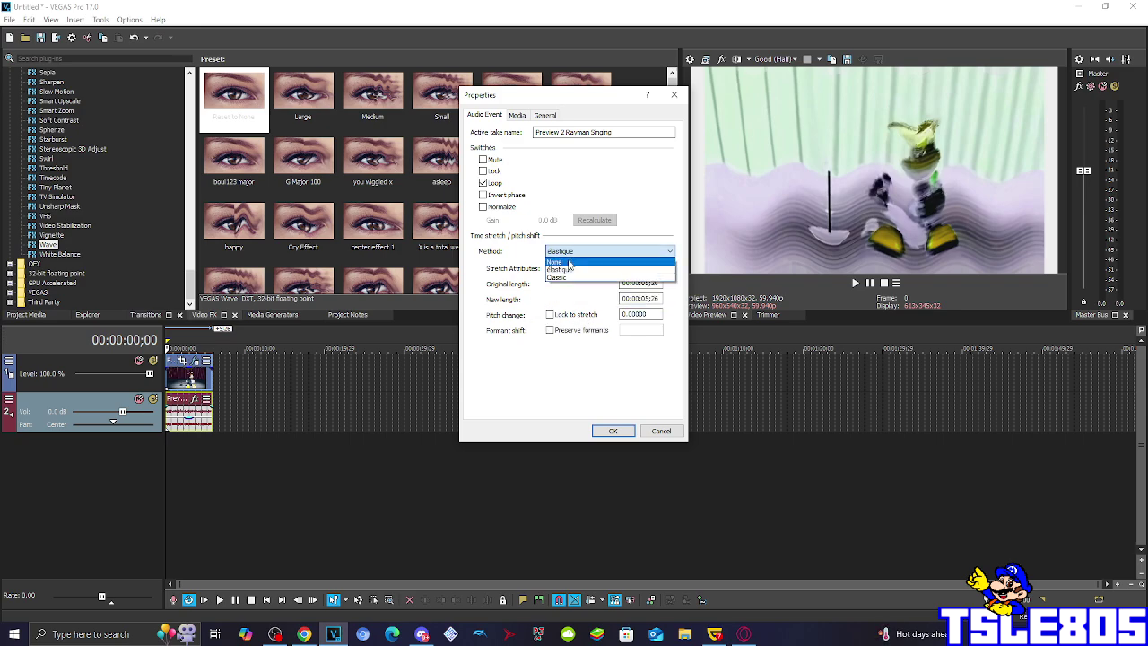
click(567, 281)
click(566, 268)
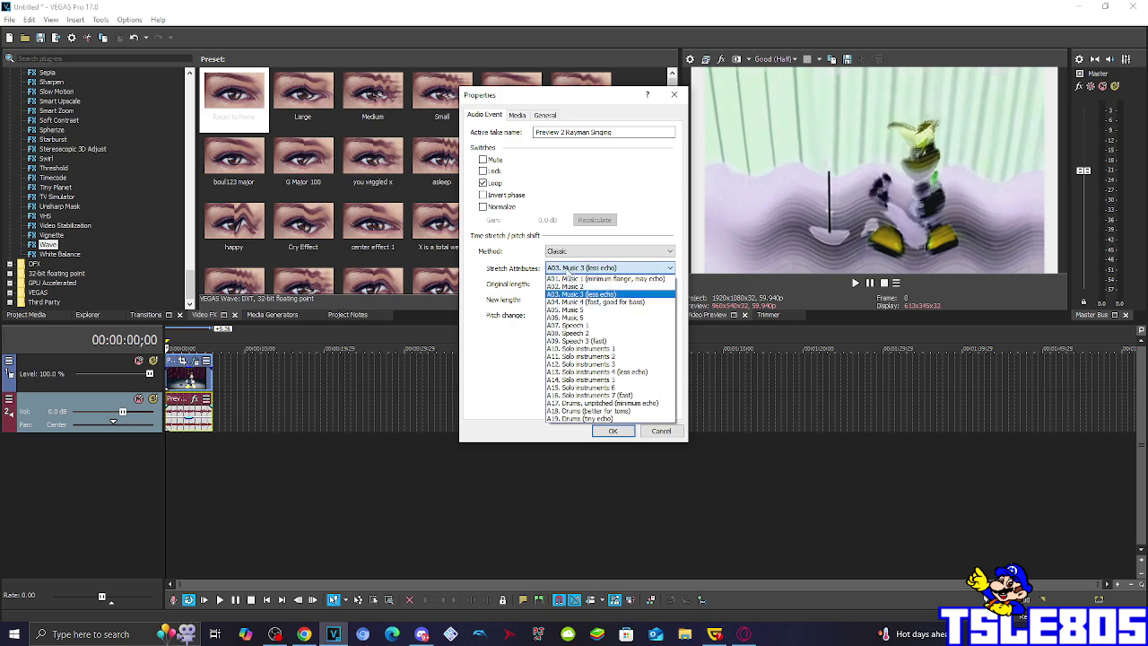
click(597, 402)
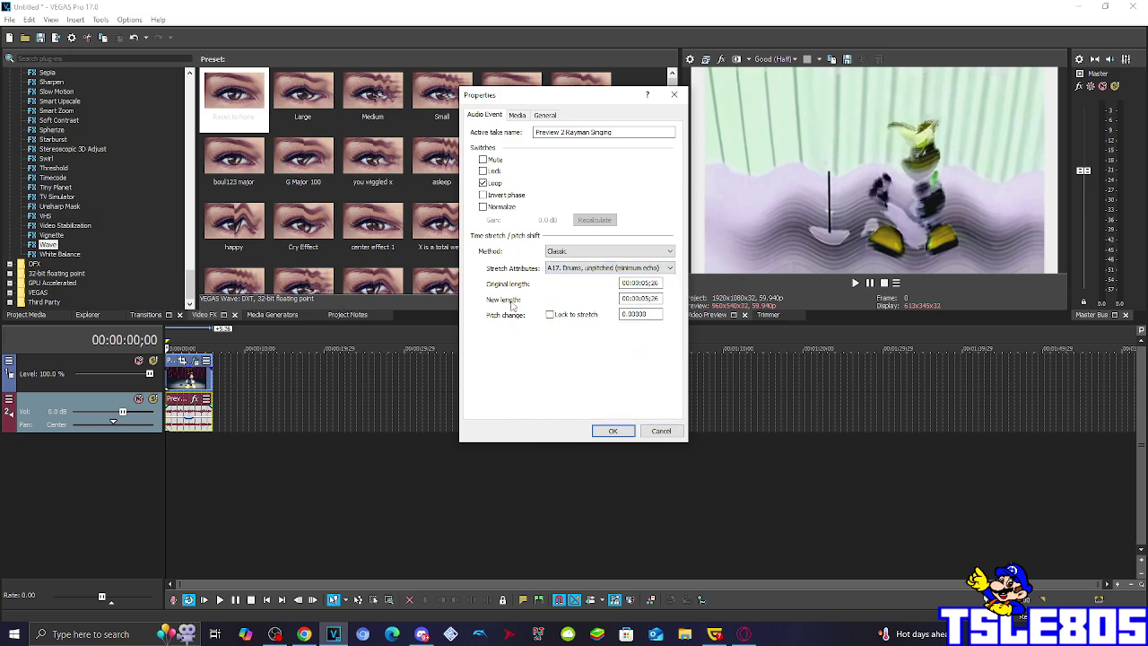
click(626, 255)
click(587, 262)
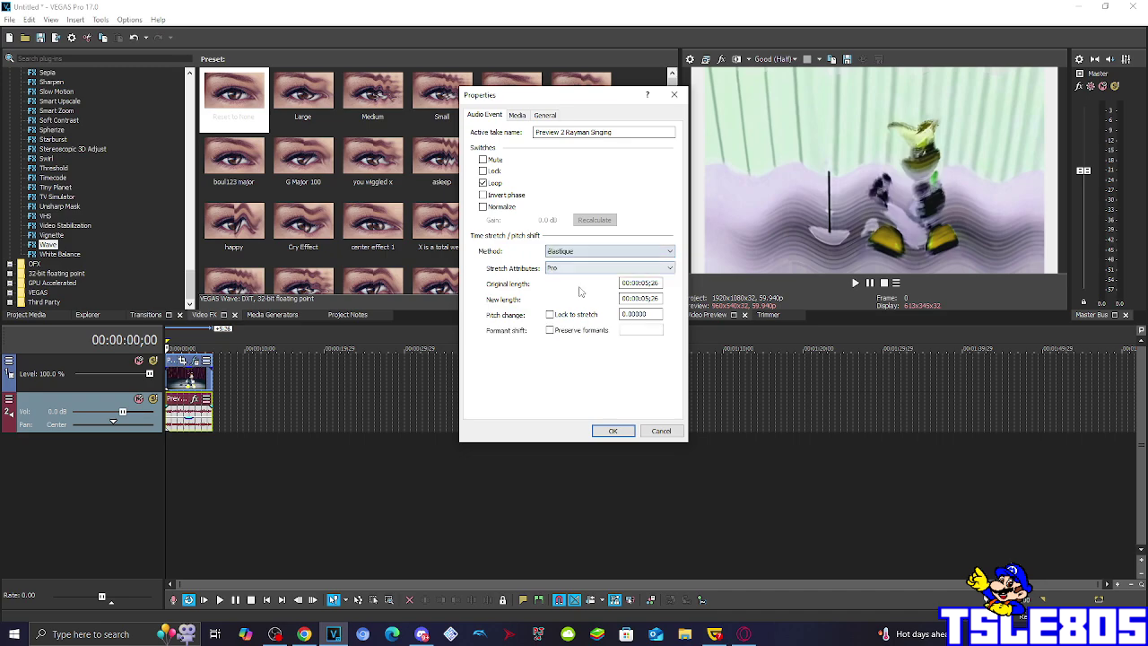
click(611, 431)
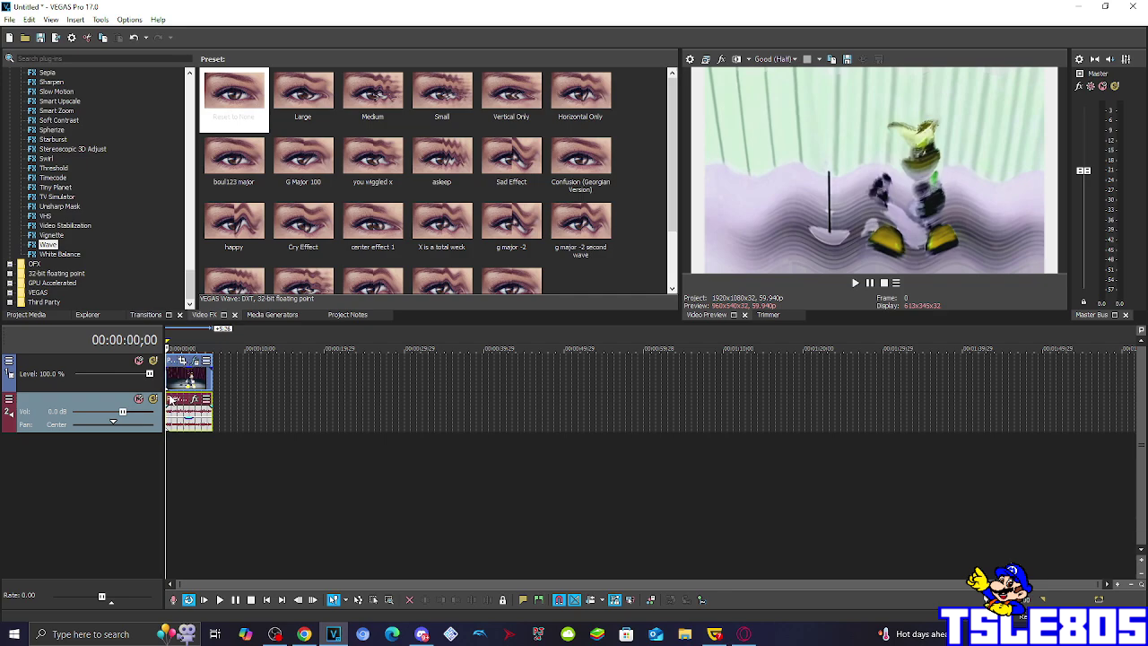
Duplicate the singing audio track onto a new third track, then switch to OBS Studio.
right_click(260, 405)
click(298, 301)
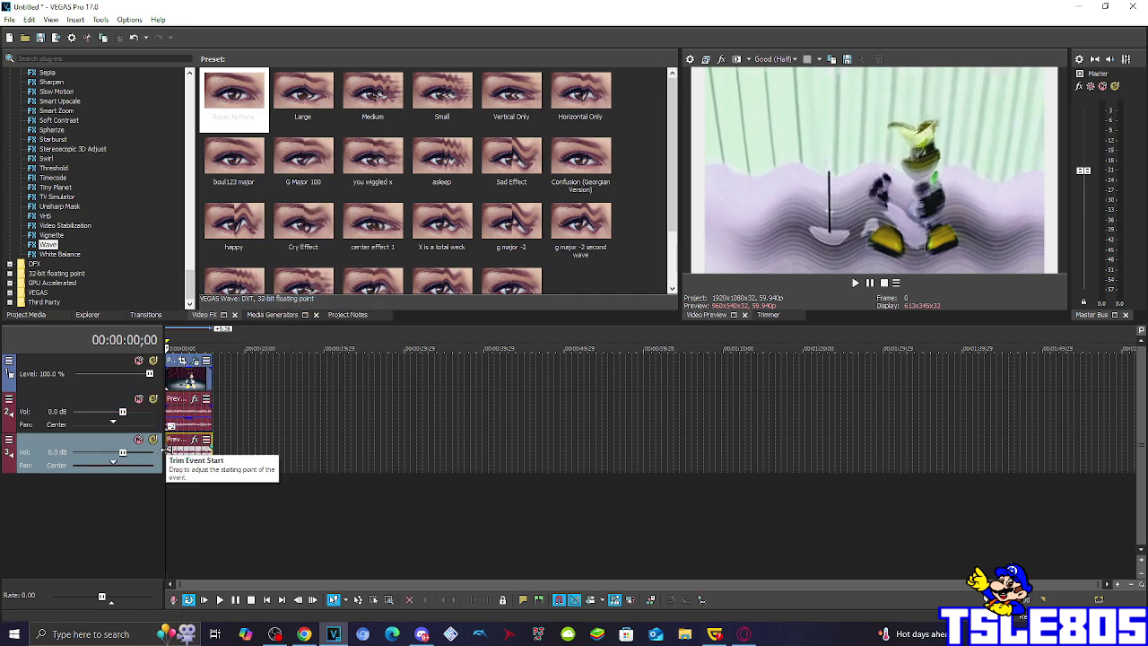
click(275, 633)
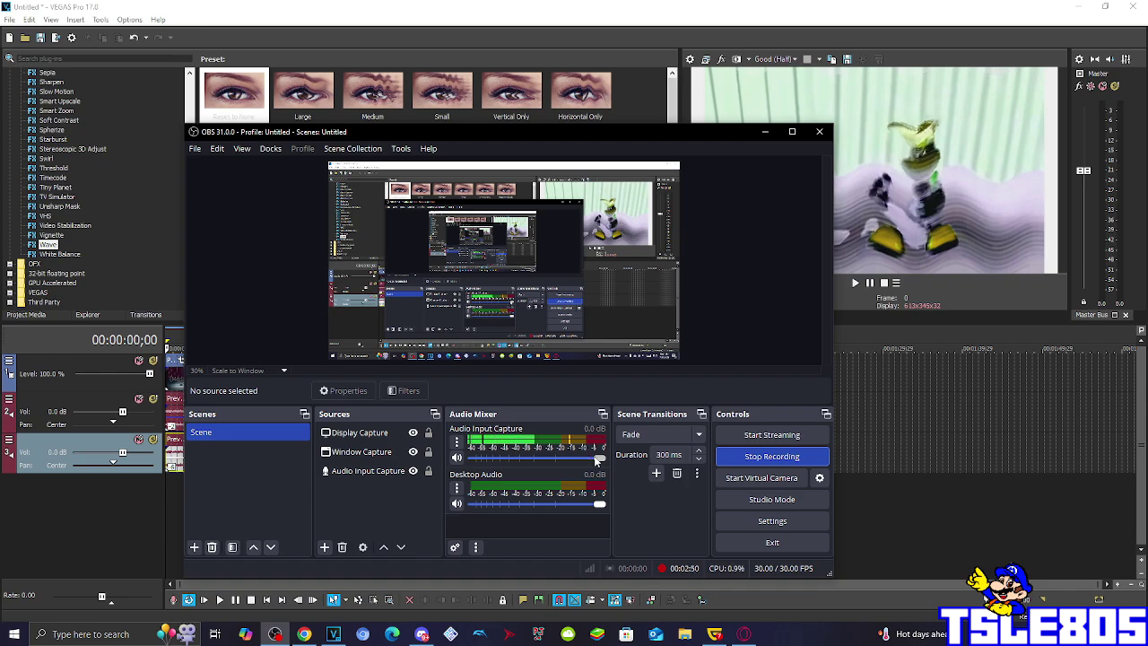
Mute the OBS microphone to -inf, play the VEGAS project, then restore the mic to 0.0 dB.
drag(597, 460, 474, 460)
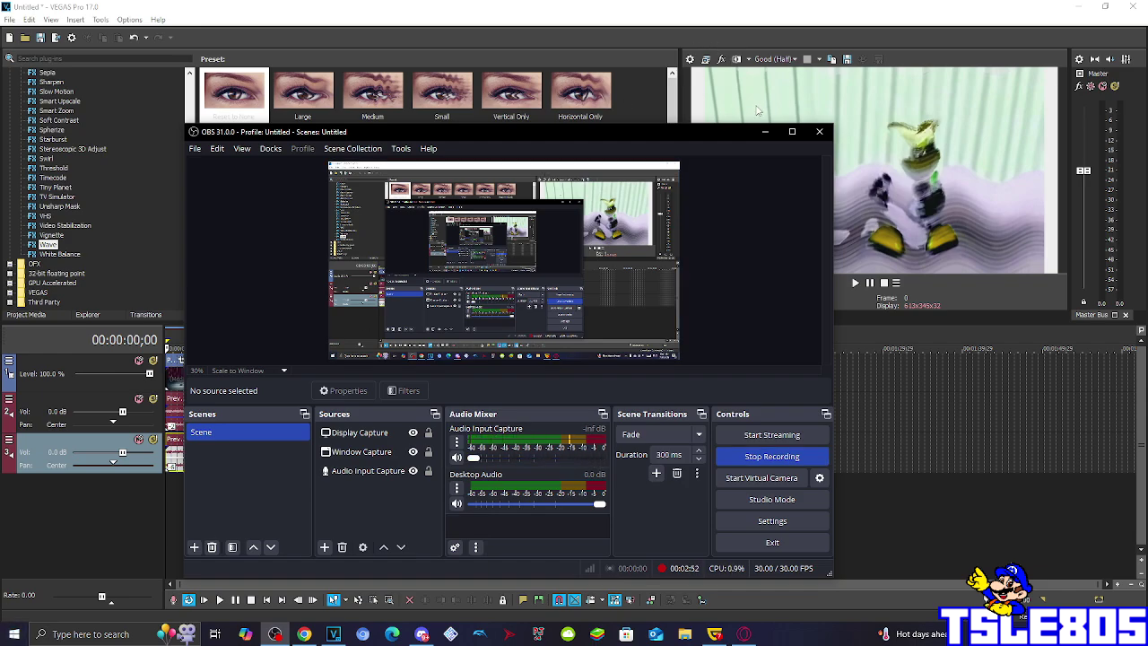
click(764, 131)
click(868, 283)
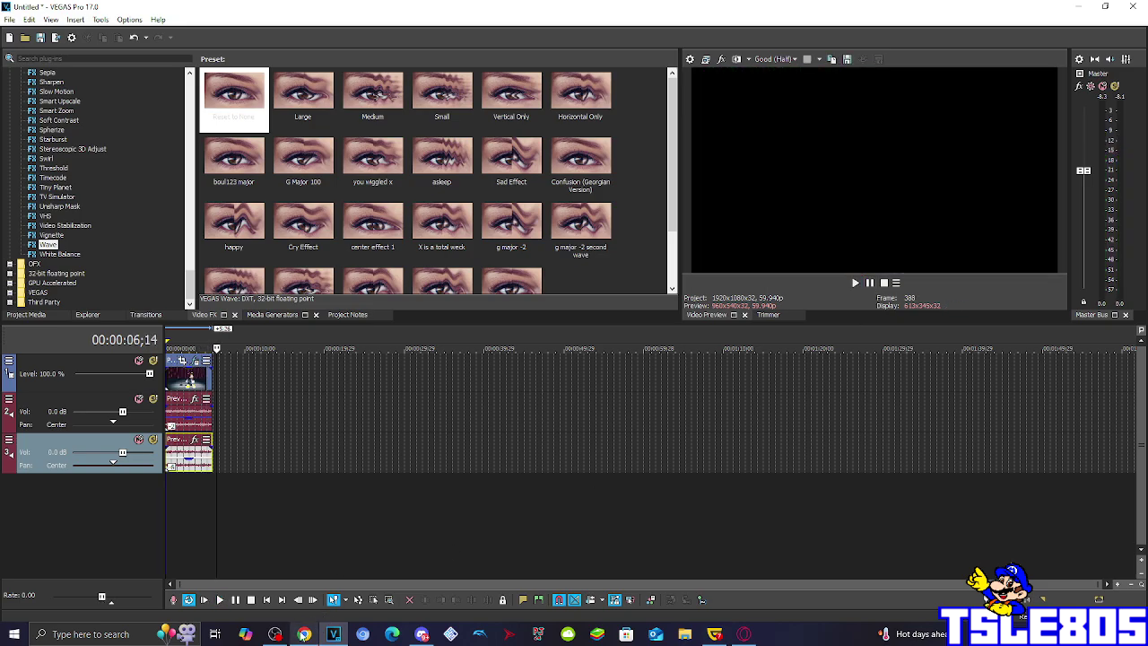
click(274, 634)
drag(473, 457, 870, 430)
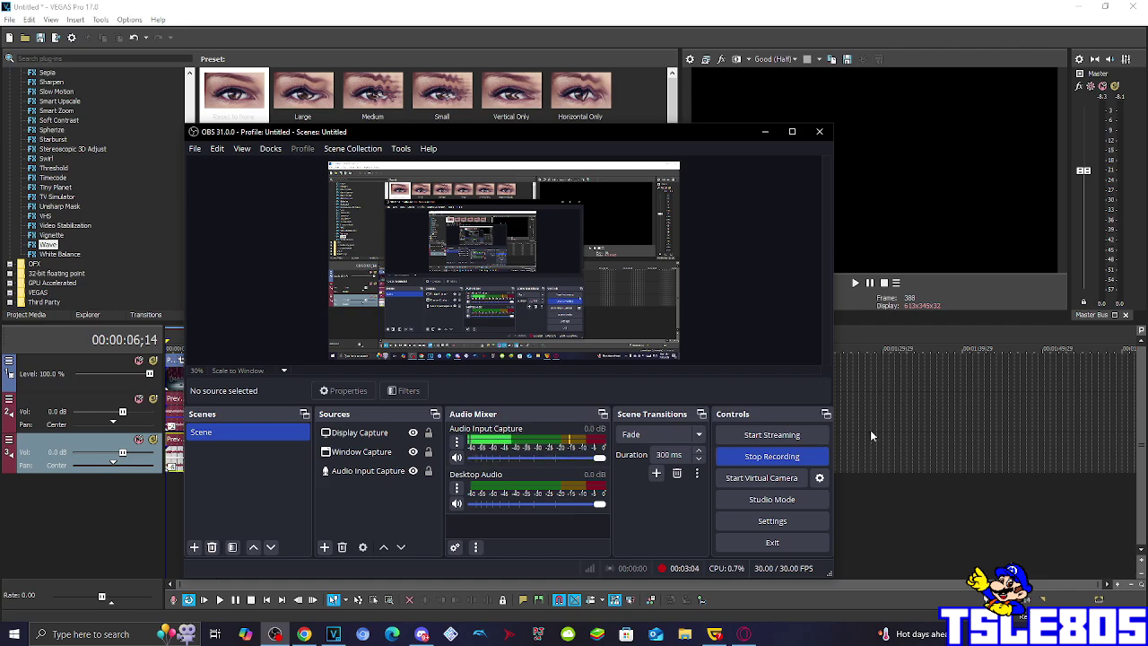